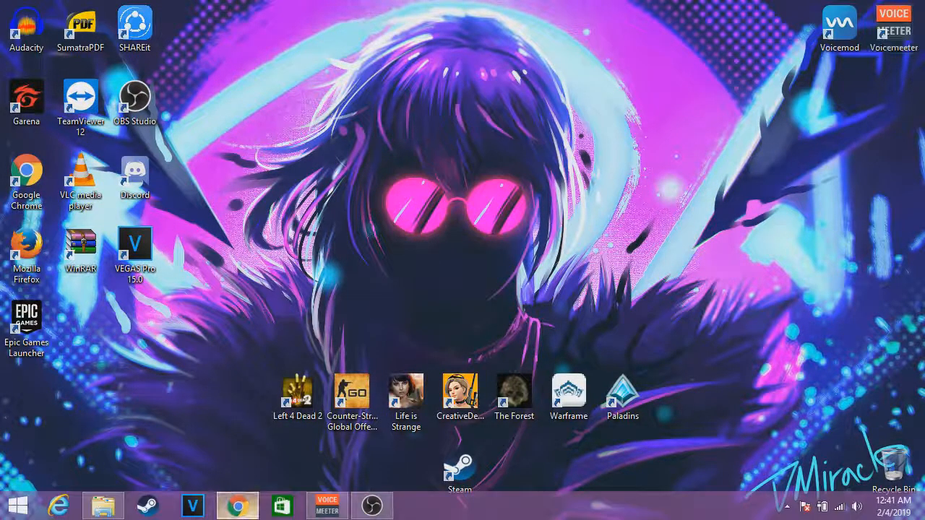
Switch to Chrome and examine the ZIP package and EXE file download options on the VB-Audio Voicemeeter page.
{"action": "left_click", "coordinate": [237, 505]}
{"action": "scroll", "coordinate": [278, 170], "scroll_direction": "up", "scroll_amount": 10}
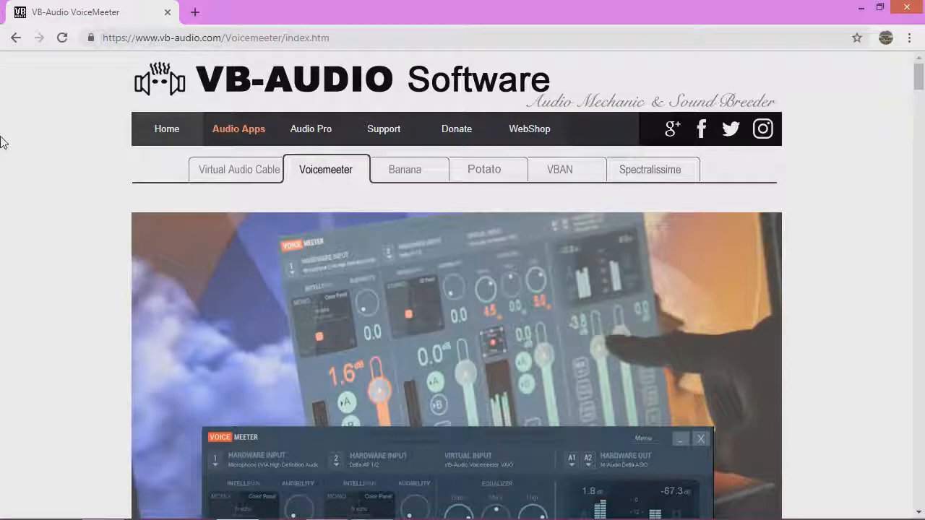
{"action": "scroll", "coordinate": [280, 123], "scroll_direction": "down", "scroll_amount": 15}
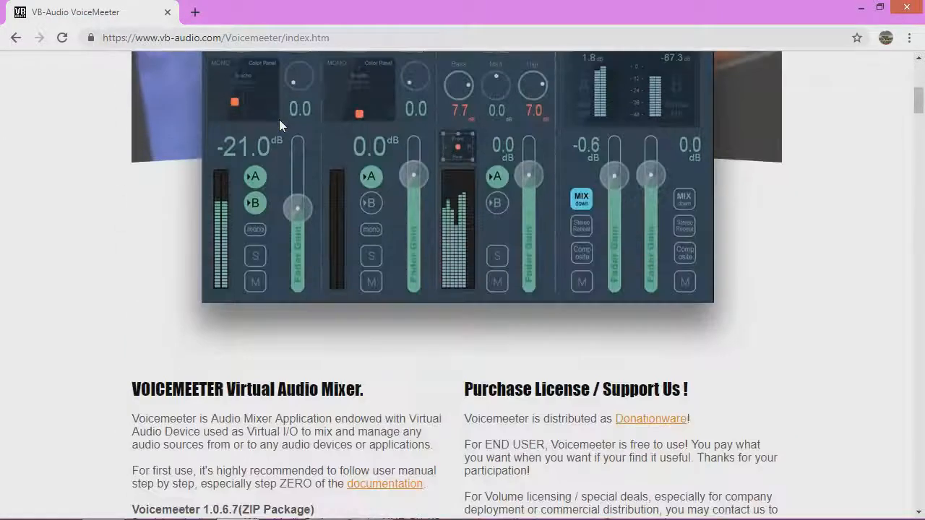
{"action": "scroll", "coordinate": [279, 119], "scroll_direction": "up", "scroll_amount": 1}
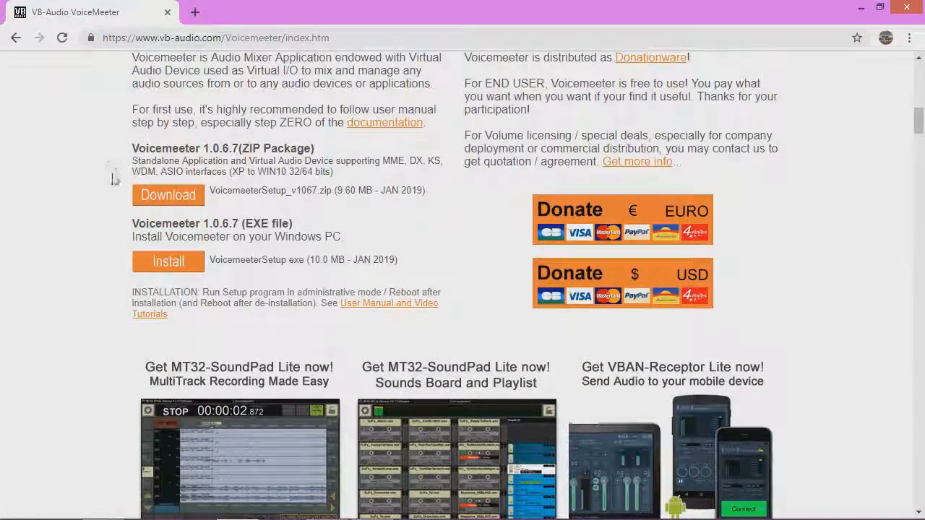
{"action": "left_click_drag", "start_coordinate": [134, 148], "coordinate": [313, 150]}
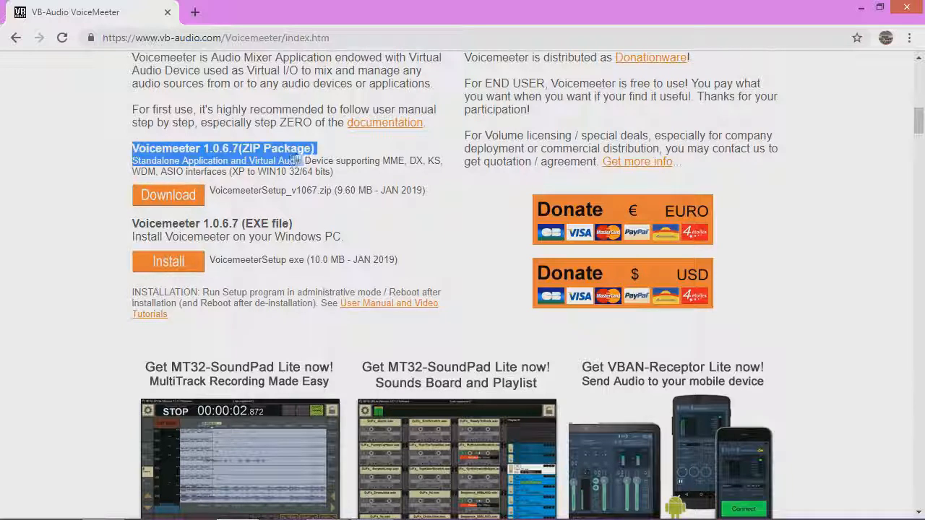
{"action": "left_click", "coordinate": [137, 228]}
{"action": "left_click_drag", "start_coordinate": [137, 227], "coordinate": [294, 226]}
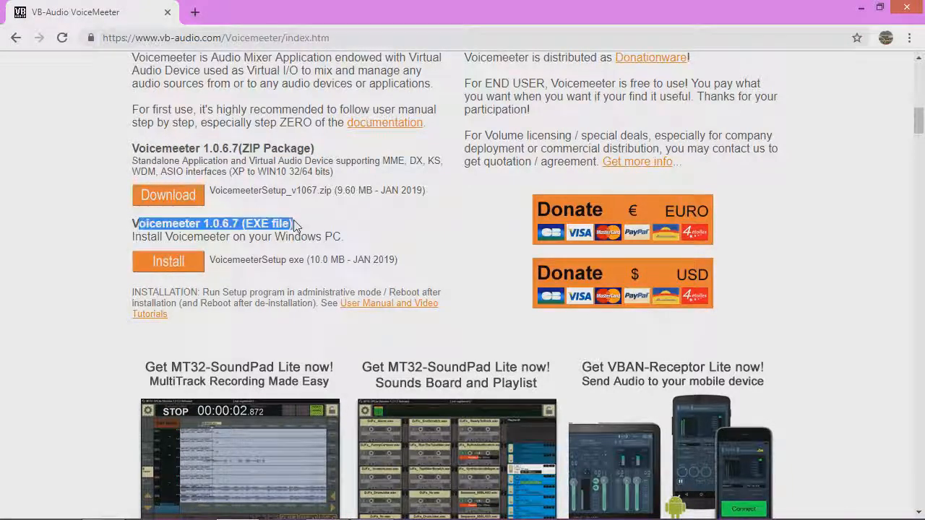
{"action": "left_click", "coordinate": [294, 226]}
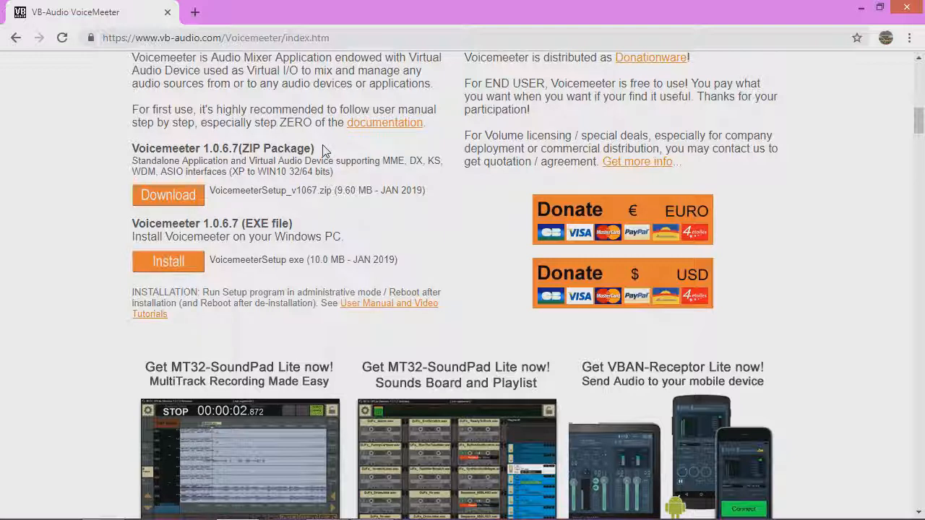
{"action": "left_click_drag", "start_coordinate": [313, 150], "coordinate": [124, 163]}
{"action": "left_click", "coordinate": [294, 159]}
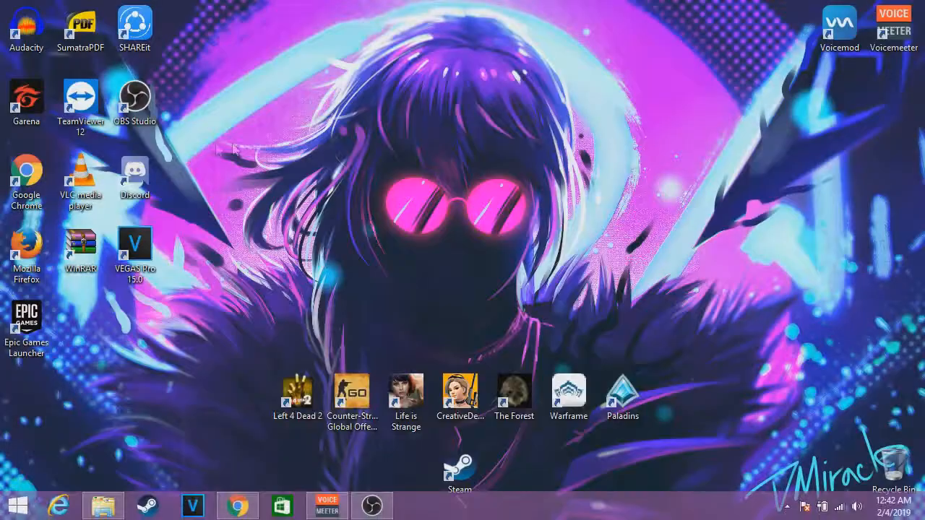
{"action": "right_click", "coordinate": [329, 118]}
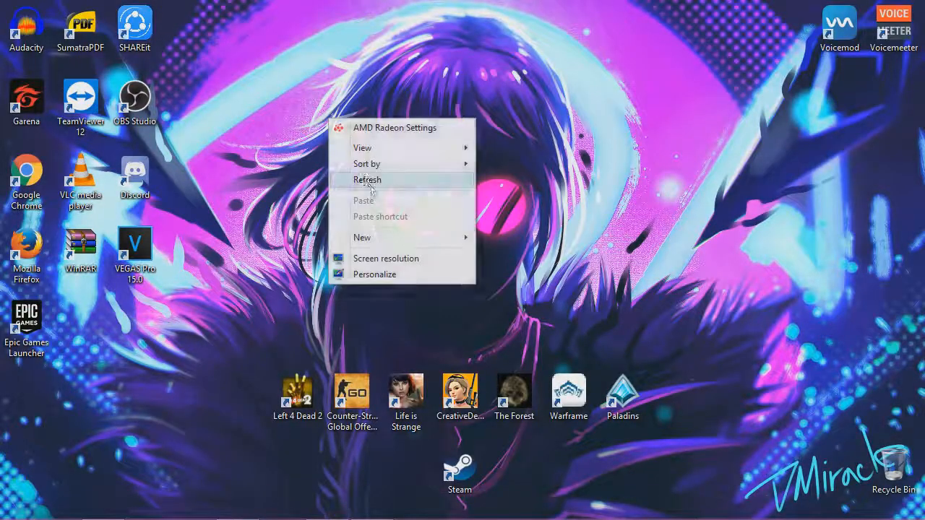
{"action": "left_click", "coordinate": [385, 180]}
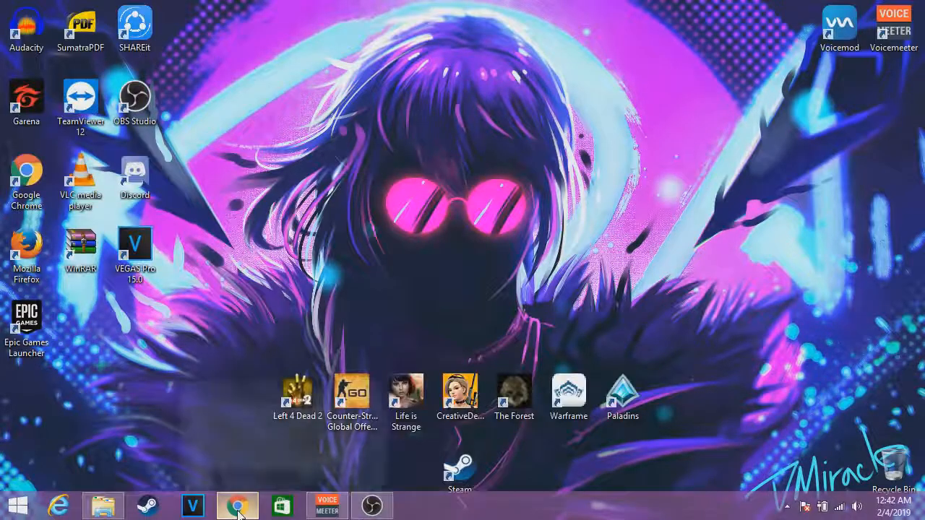
{"action": "left_click", "coordinate": [239, 506]}
{"action": "left_click_drag", "start_coordinate": [295, 224], "coordinate": [138, 224]}
{"action": "left_click", "coordinate": [861, 7]}
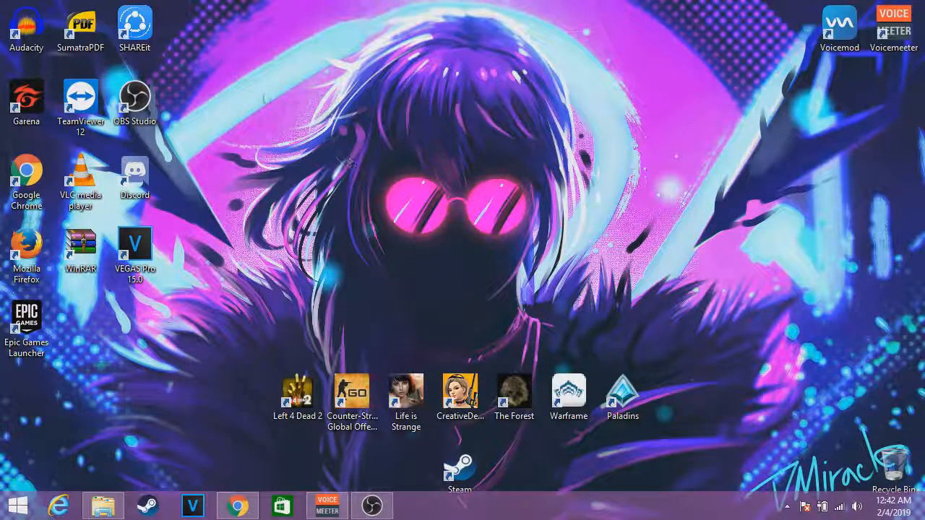
{"action": "left_click", "coordinate": [238, 509]}
{"action": "left_click", "coordinate": [318, 509]}
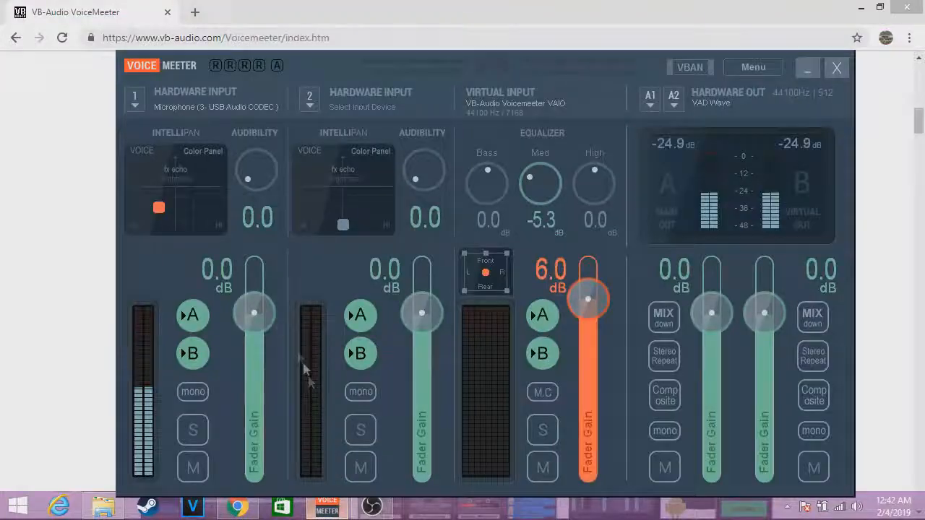
{"action": "left_click", "coordinate": [836, 67]}
Start downloading the Voicemeeter 1.0.6.7 ZIP package from the VB-Audio page and cancel the download.
{"action": "left_click", "coordinate": [163, 196]}
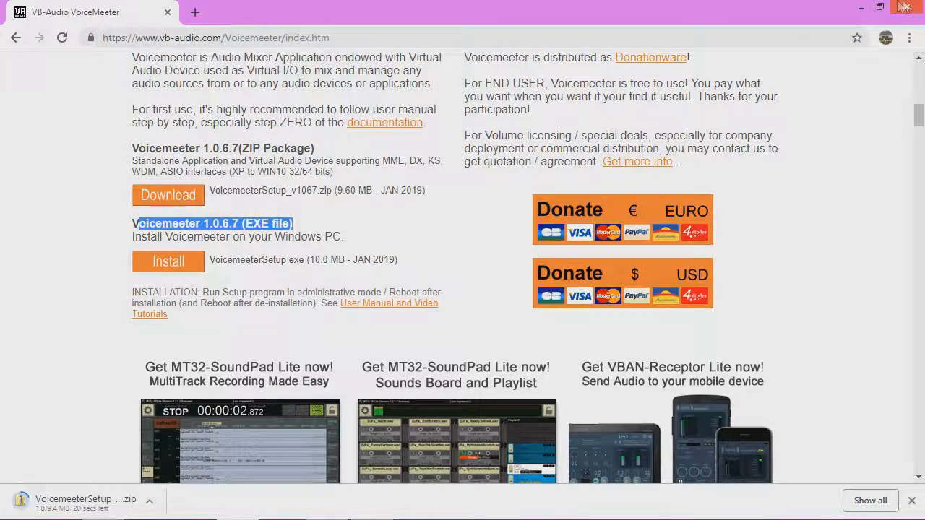
{"action": "mouse_move", "coordinate": [924, 0]}
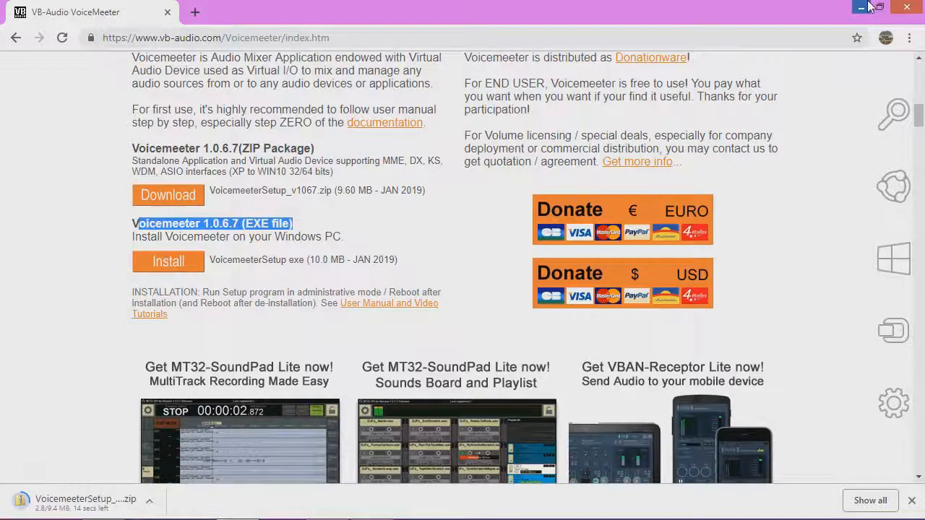
{"action": "left_click", "coordinate": [867, 7]}
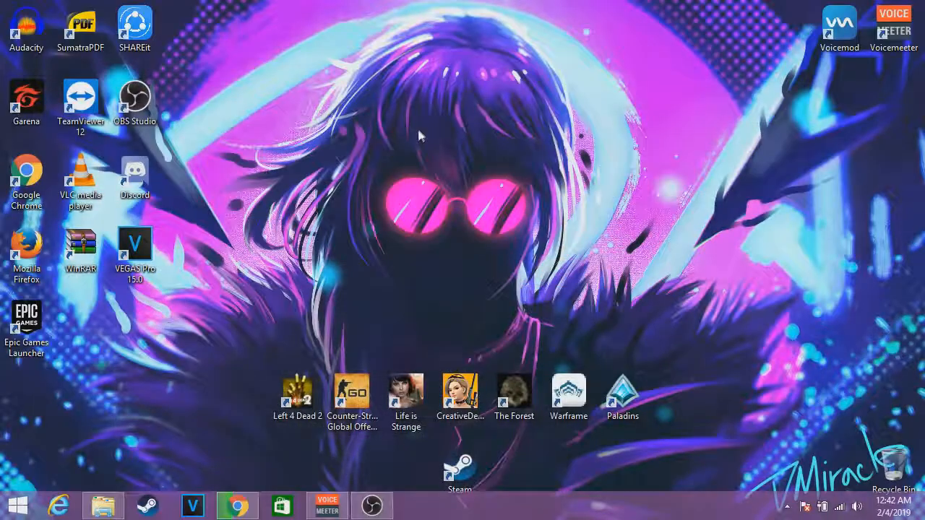
{"action": "left_click", "coordinate": [244, 510]}
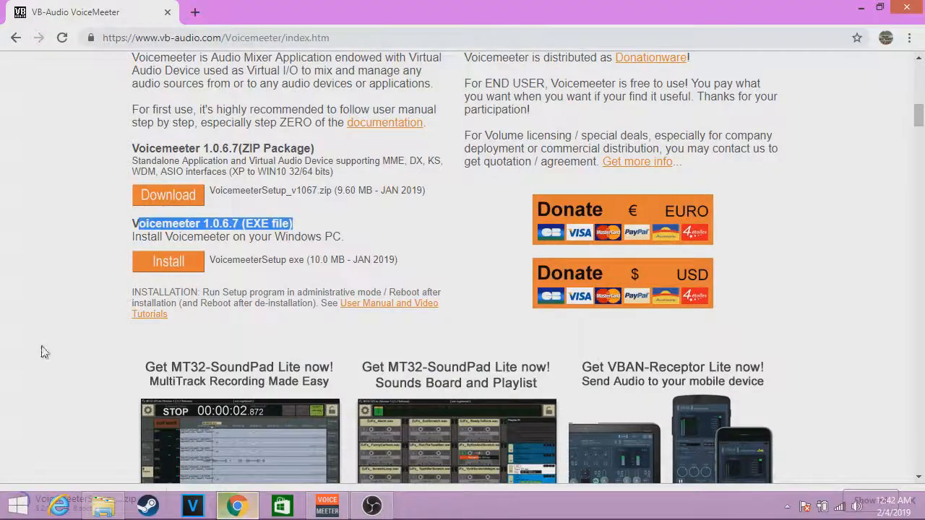
{"action": "left_click", "coordinate": [149, 501]}
{"action": "left_click", "coordinate": [163, 477]}
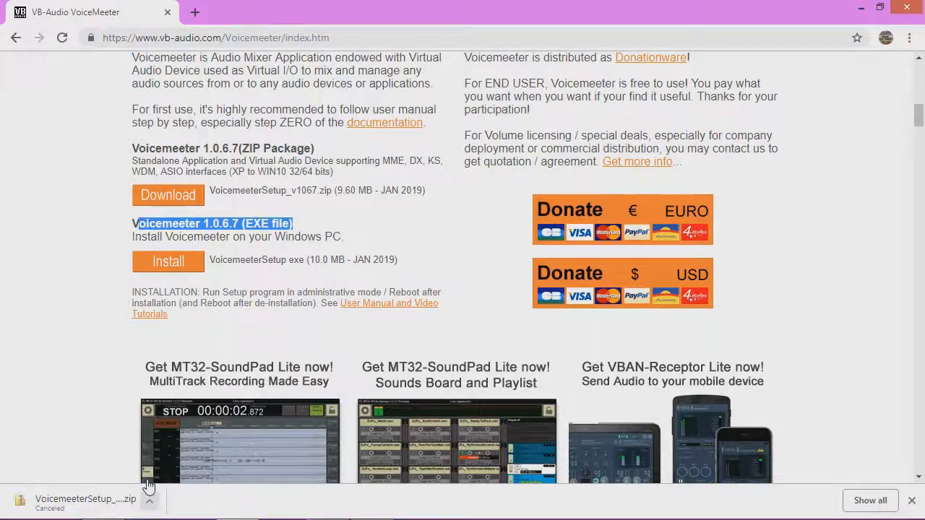
{"action": "left_click", "coordinate": [237, 510]}
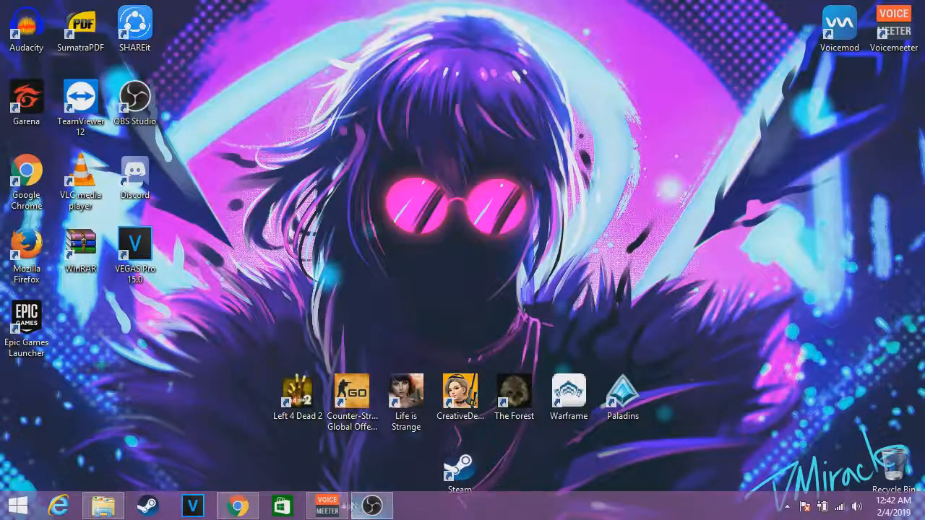
{"action": "left_click", "coordinate": [328, 506]}
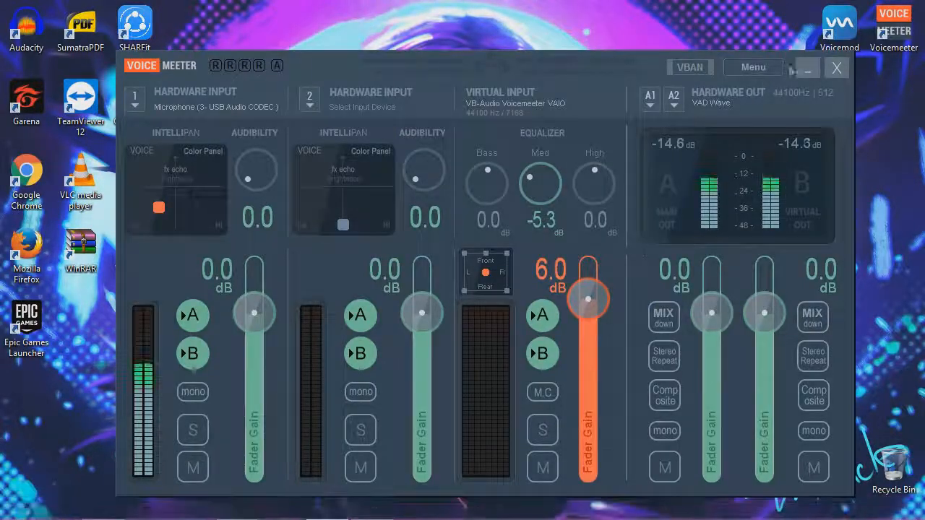
{"action": "left_click", "coordinate": [327, 506]}
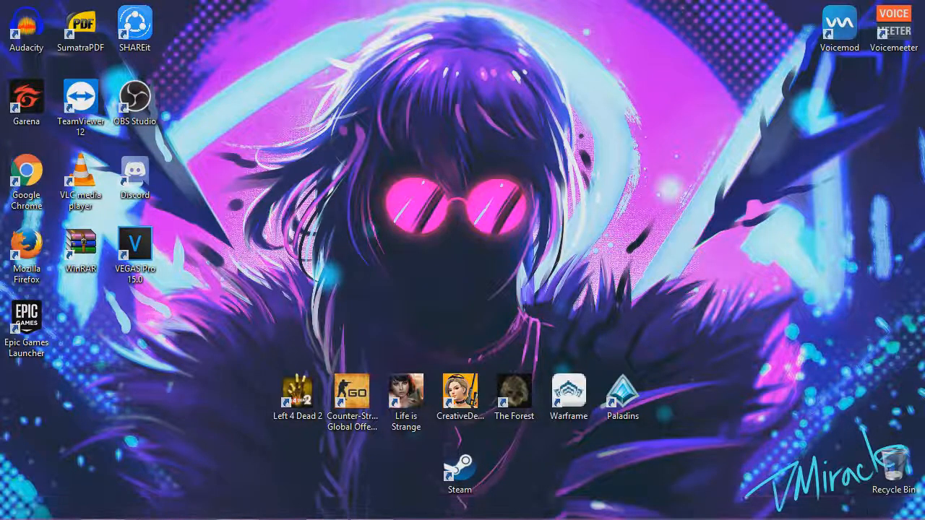
Search the computer for "voicemeeter" and launch the Voicemeeter application.
{"action": "mouse_move", "coordinate": [924, 0]}
{"action": "left_click", "coordinate": [893, 119]}
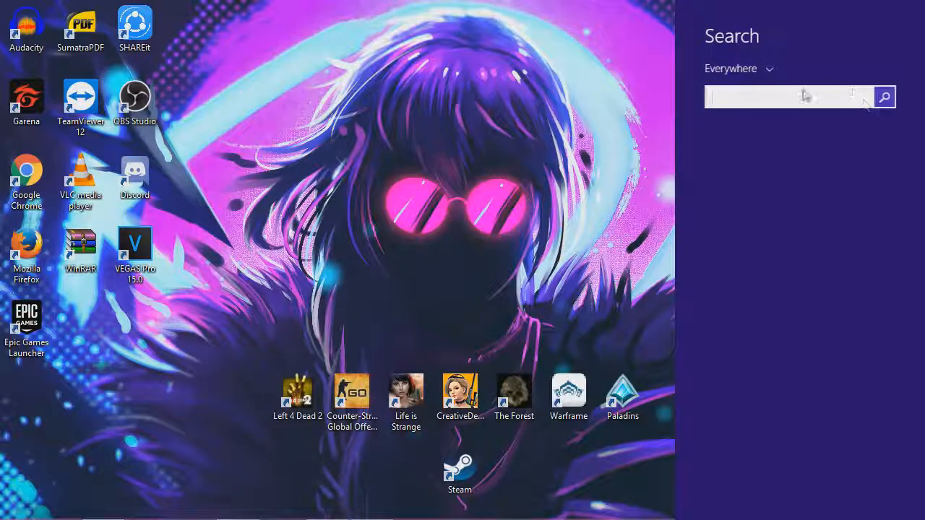
{"action": "type", "text": "voicemeeter"}
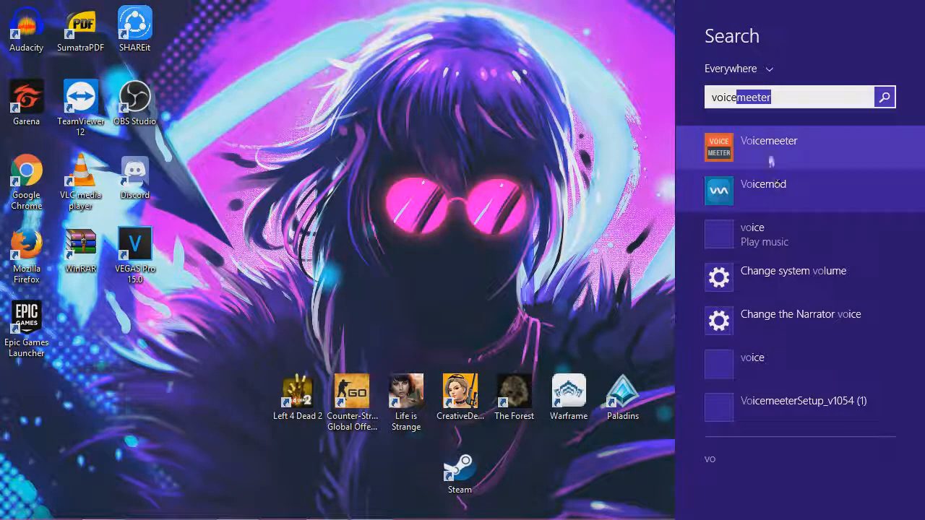
{"action": "left_click", "coordinate": [784, 147]}
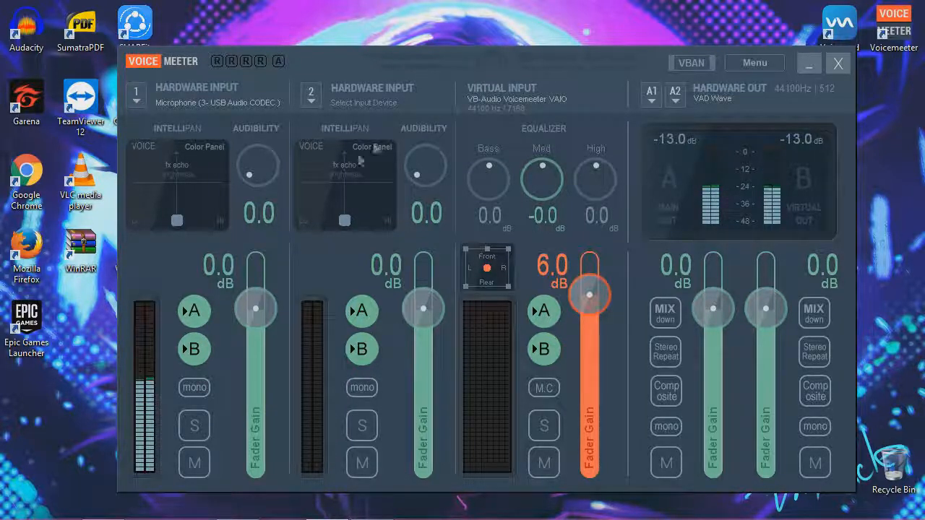
Move the Intellipan voice colour point of Hardware Input 1 to the lower corner at the Lo end.
{"action": "left_click_drag", "start_coordinate": [173, 224], "coordinate": [187, 209]}
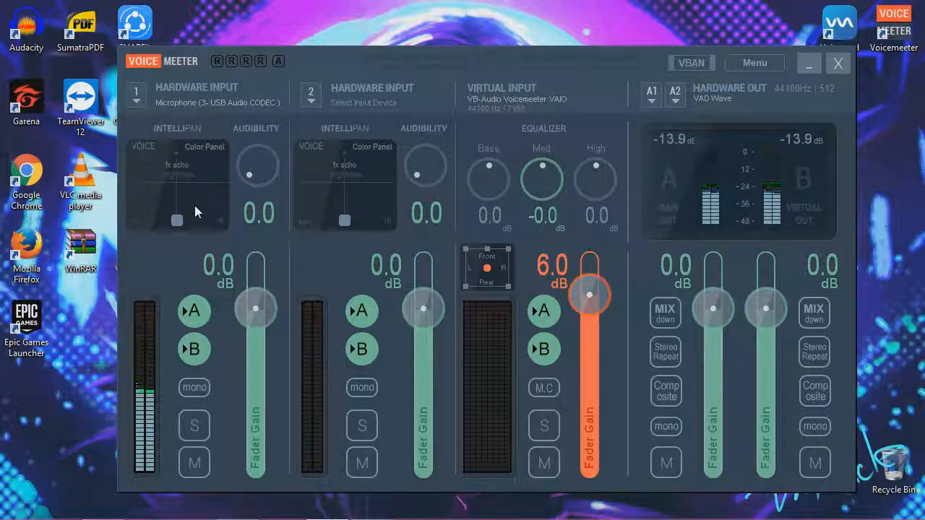
{"action": "left_click_drag", "start_coordinate": [180, 222], "coordinate": [130, 230]}
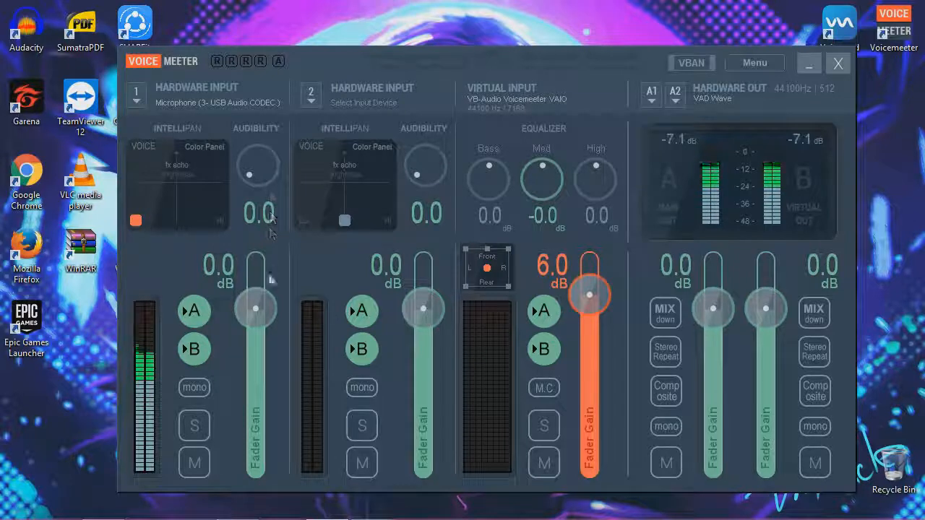
Examine the devices offered for Hardware Input 1 and for hardware output A1, keeping the current selections.
{"action": "left_click", "coordinate": [144, 94]}
{"action": "left_click", "coordinate": [135, 91]}
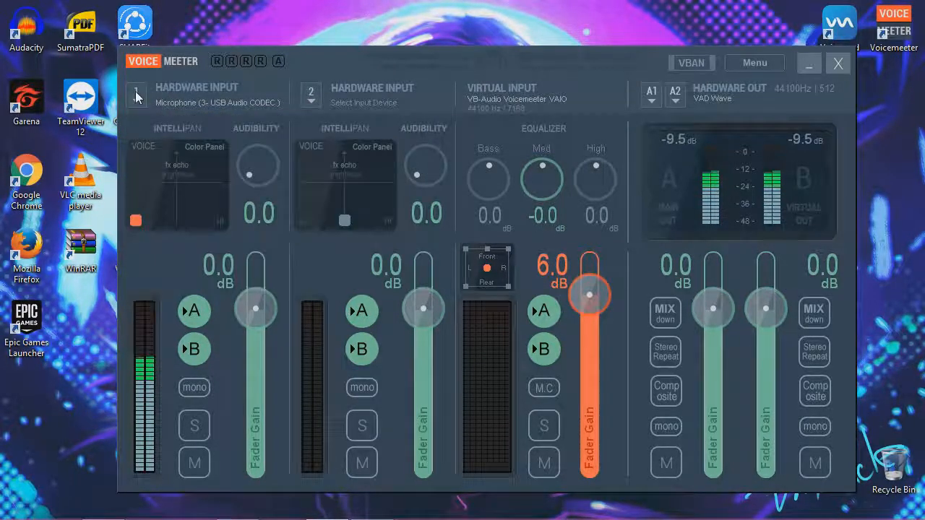
{"action": "left_click", "coordinate": [136, 91]}
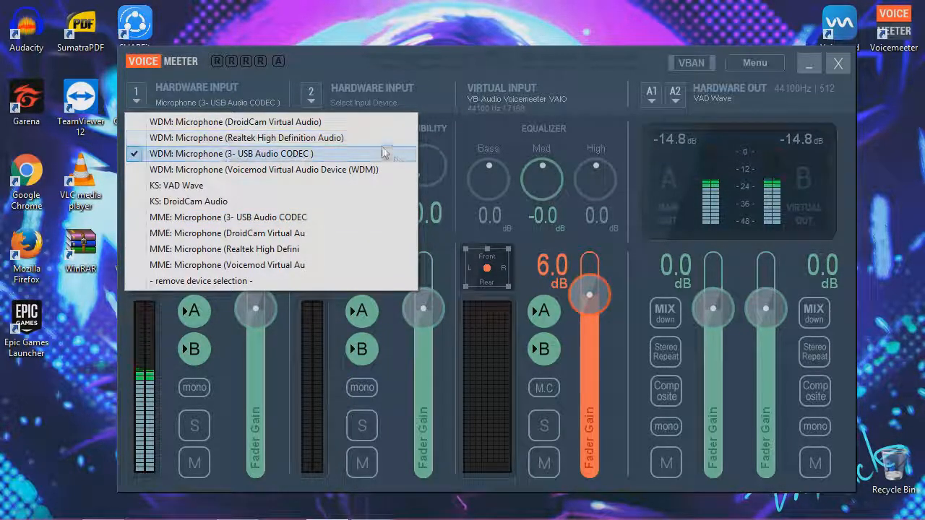
{"action": "left_click", "coordinate": [462, 121]}
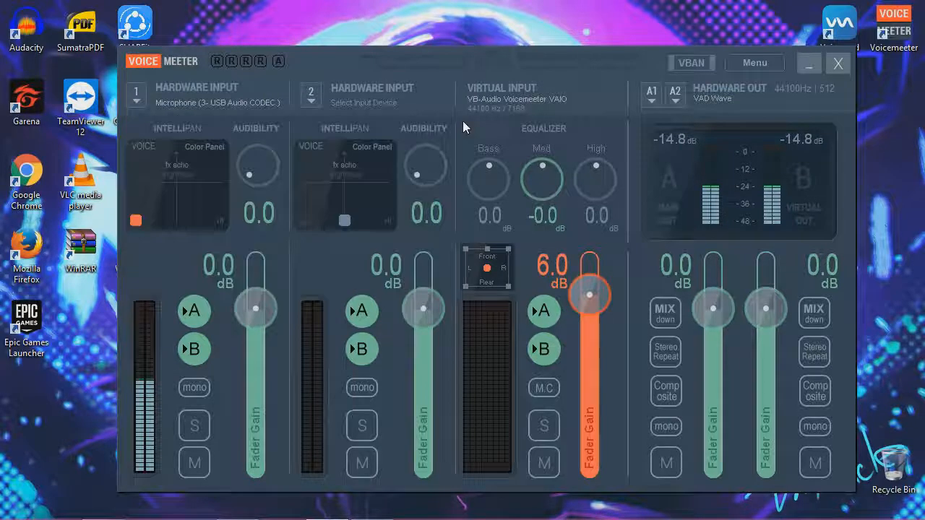
{"action": "left_click", "coordinate": [649, 102]}
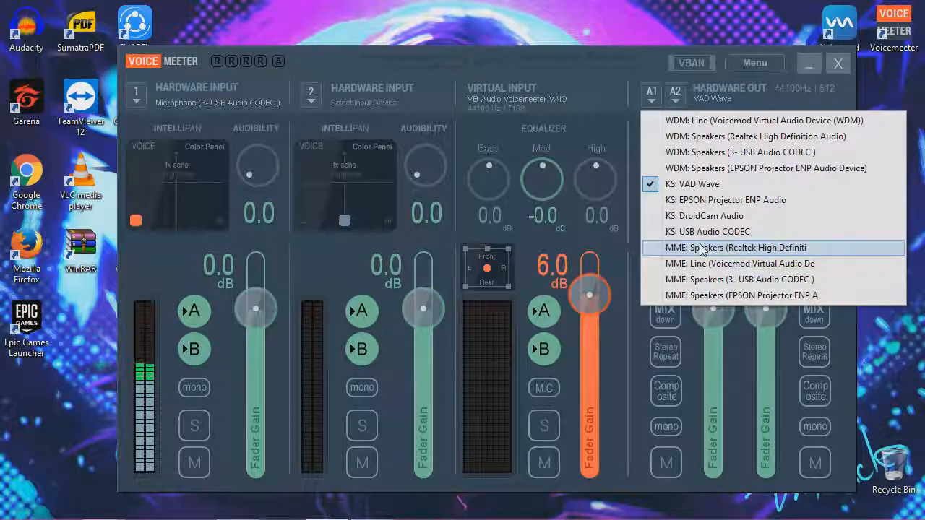
{"action": "left_click", "coordinate": [542, 122]}
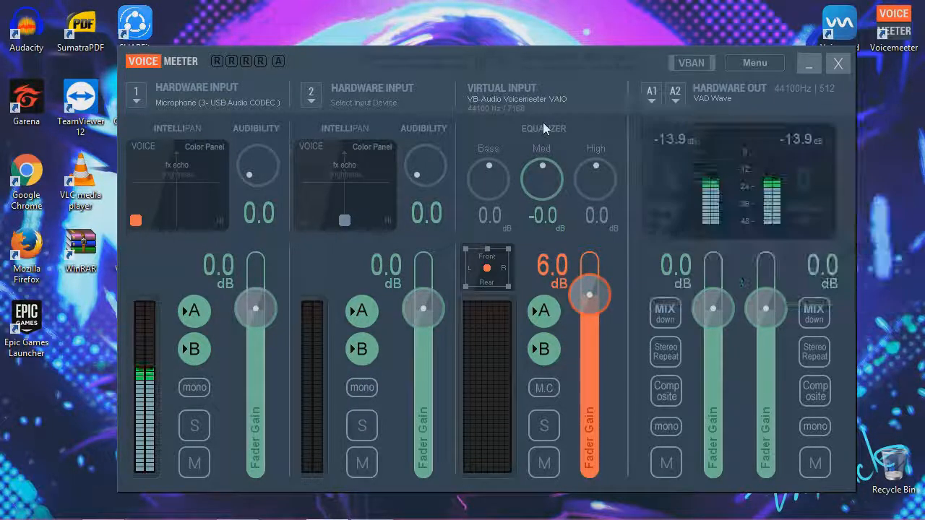
{"action": "left_click", "coordinate": [811, 71]}
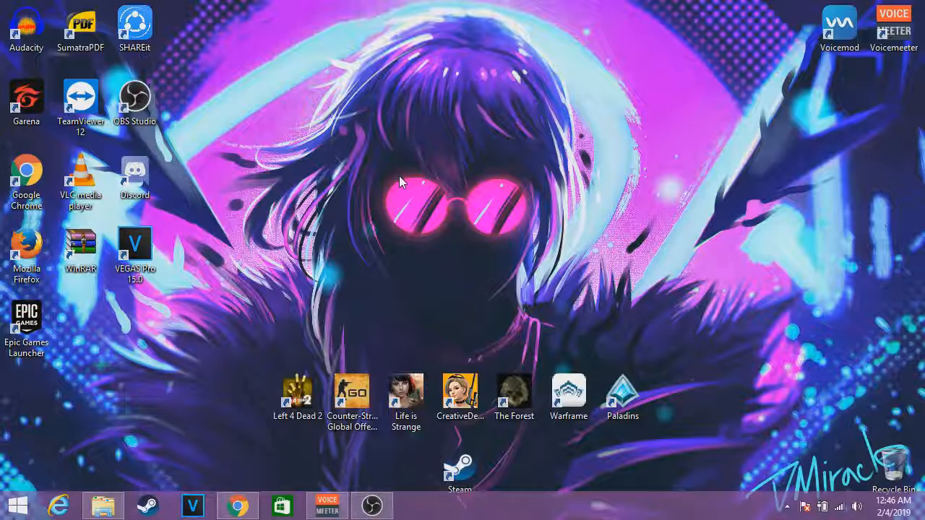
{"action": "left_click", "coordinate": [326, 505]}
{"action": "left_click_drag", "start_coordinate": [550, 70], "coordinate": [517, 67]}
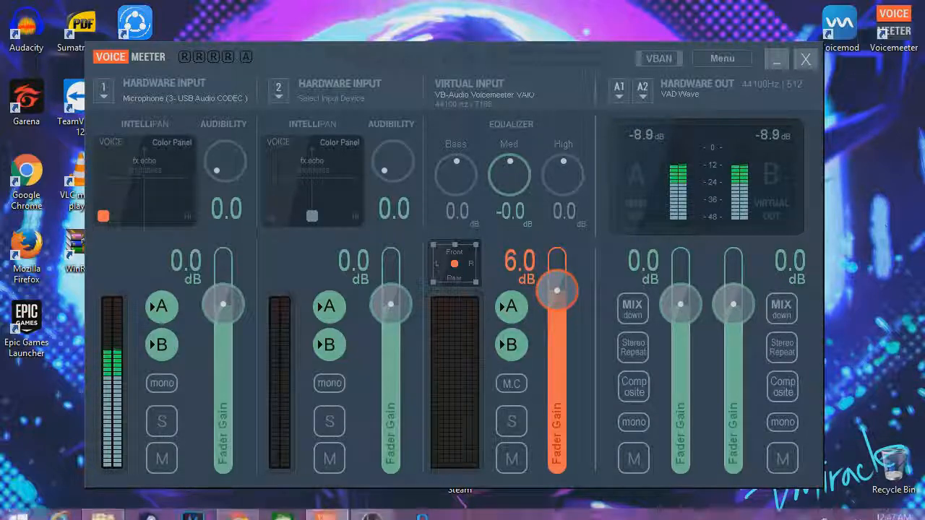
{"action": "left_click", "coordinate": [774, 60]}
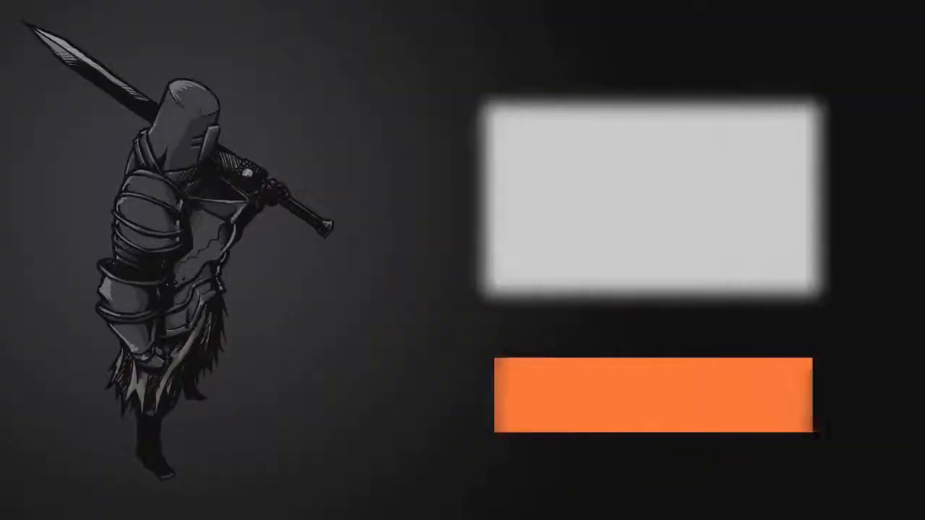